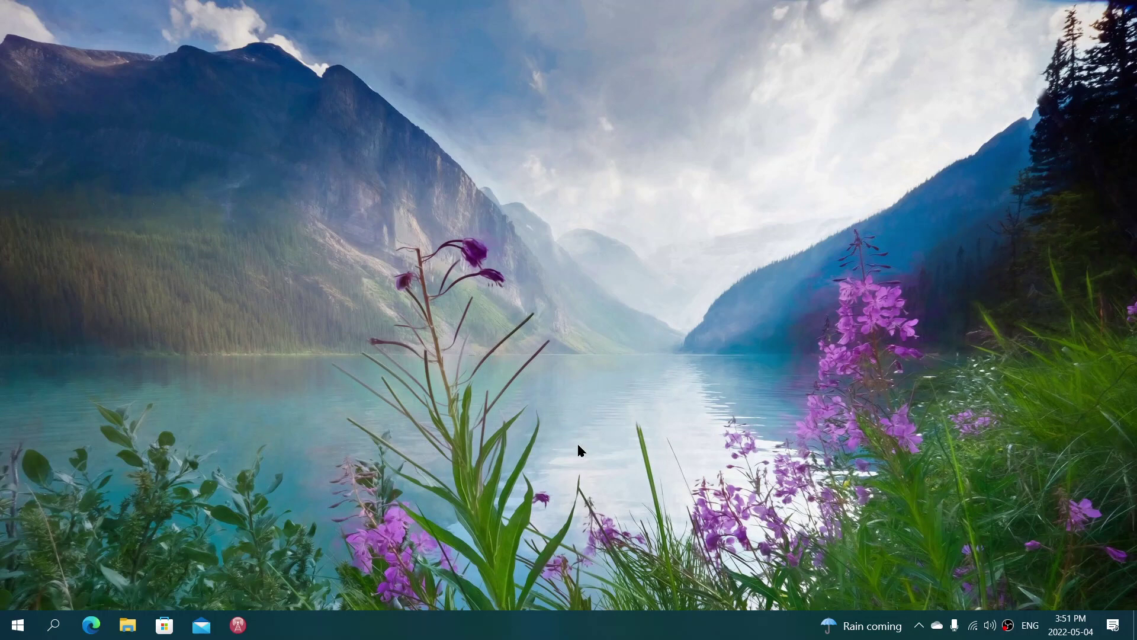
Launch File Explorer from the taskbar icon to show Quick access.
left_click(130, 626)
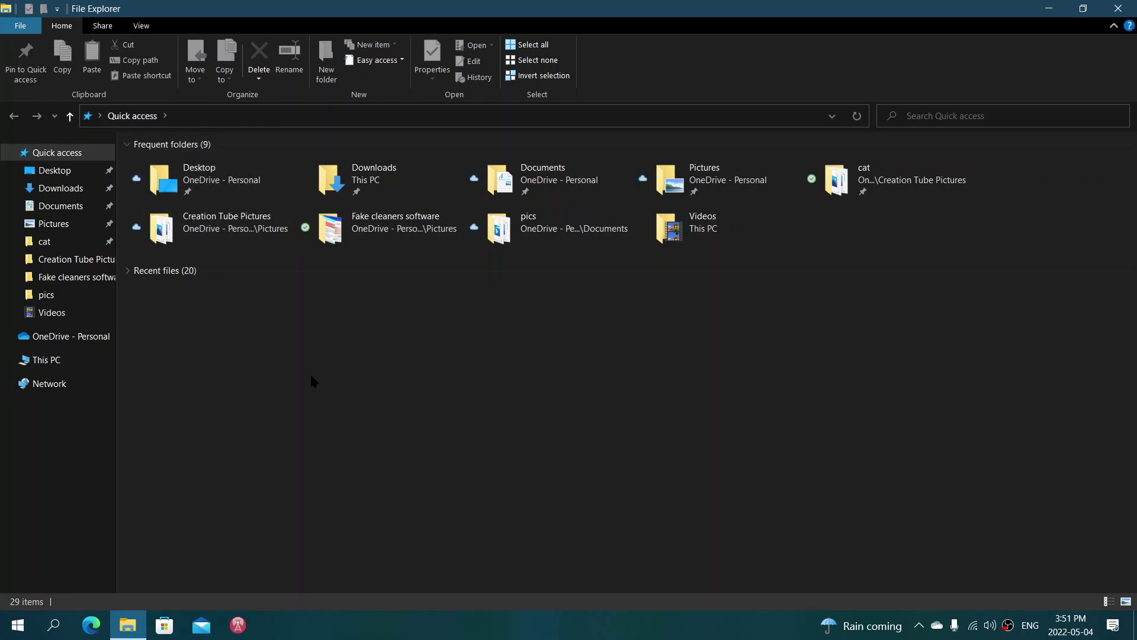
Select Quick access and bring up the View ribbon's layout and pane options.
left_click(57, 152)
left_click(140, 24)
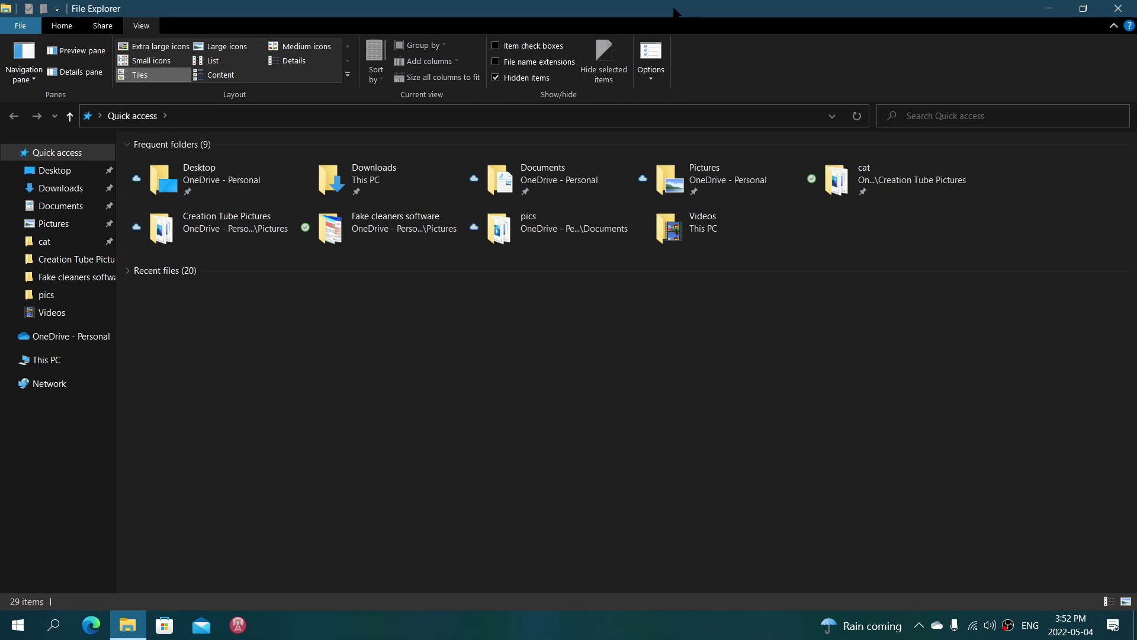
Open Folder Options, move it aside, and leave 'Open File Explorer to' on Quick access.
left_click(651, 53)
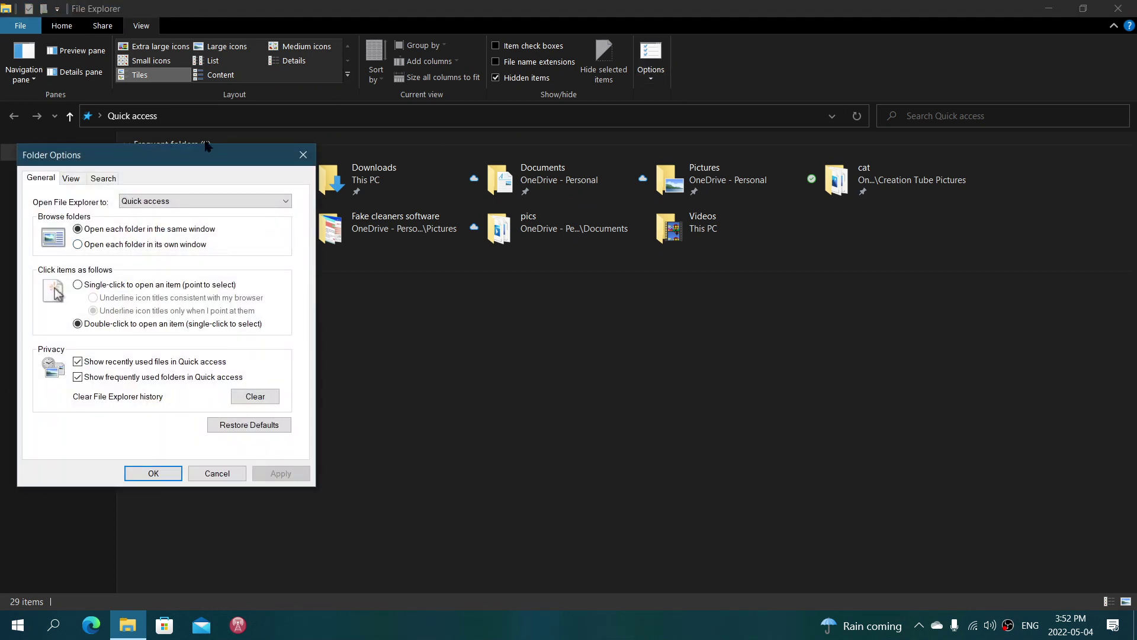
mouse_move(206, 156)
left_mouse_down()
mouse_move(753, 187)
mouse_move(764, 198)
left_mouse_up()
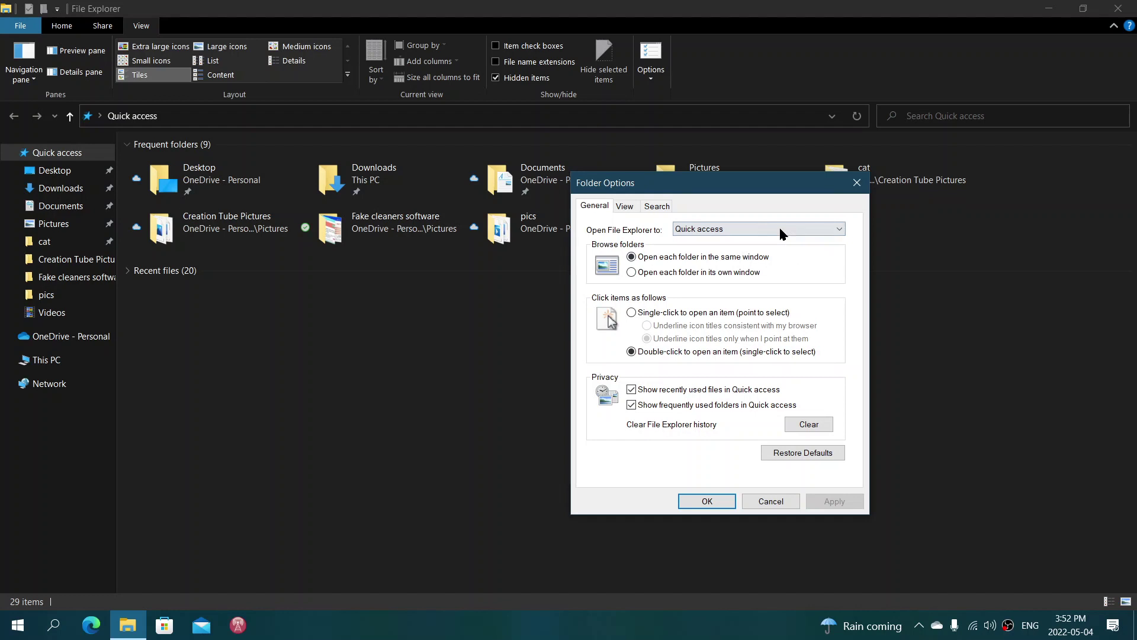
left_click(754, 229)
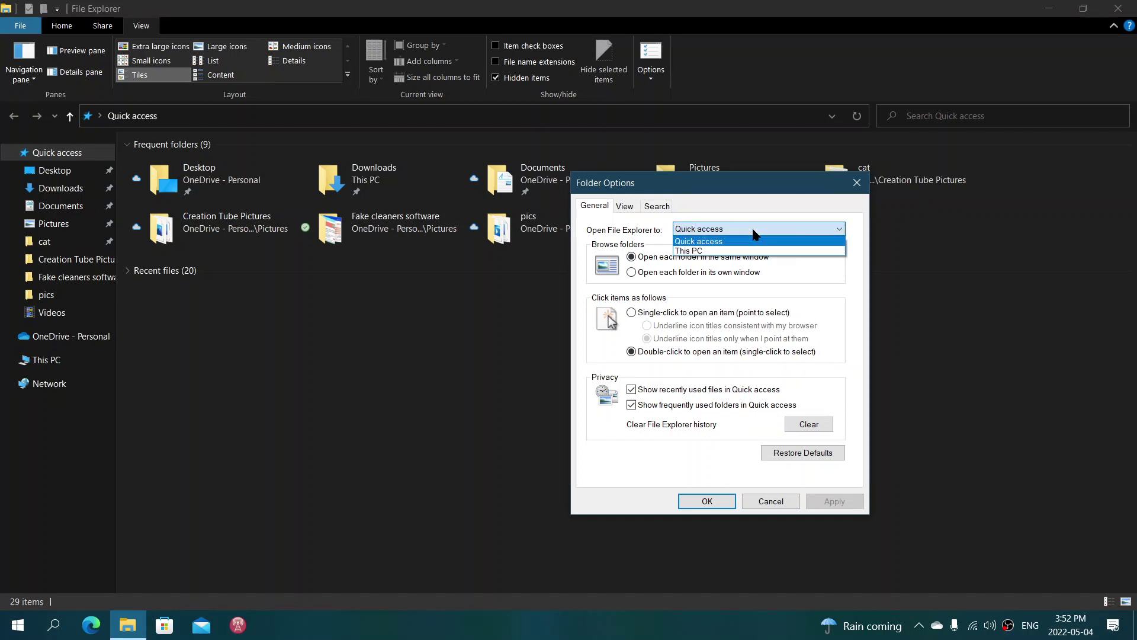
left_click(753, 233)
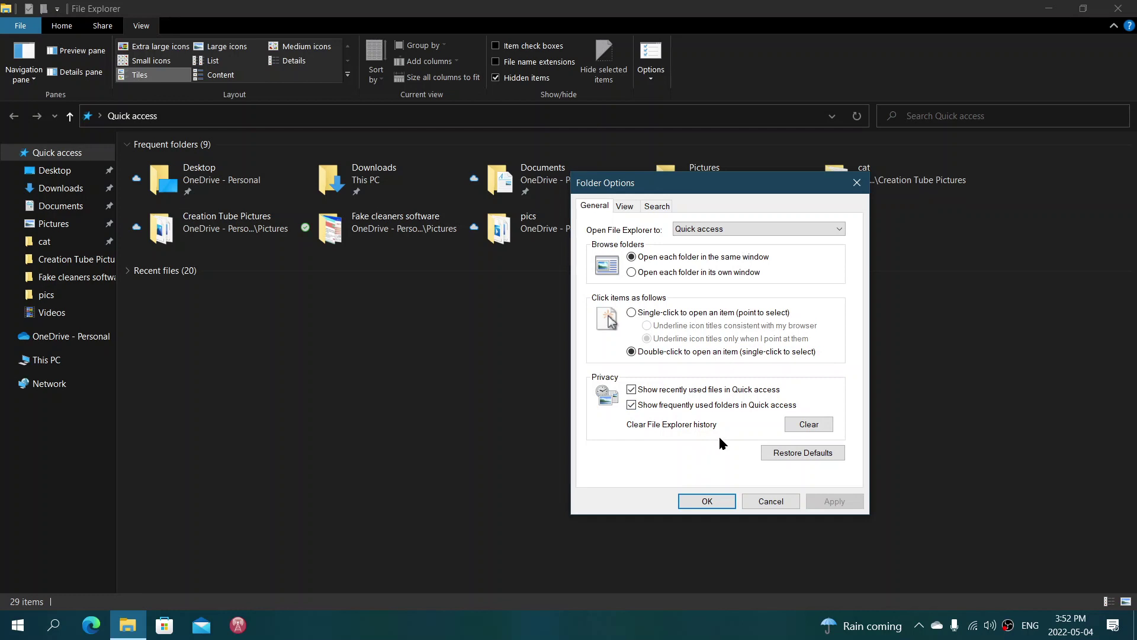
Browse the View, Search and General pages of Folder Options, then close with OK unchanged.
left_click(624, 206)
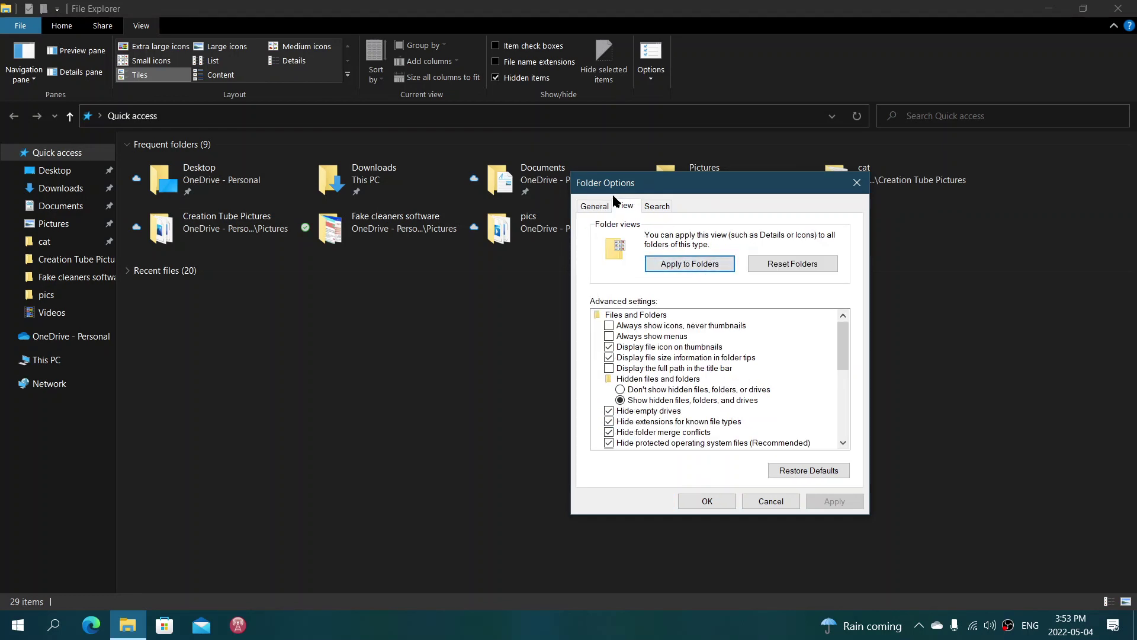
left_click(656, 207)
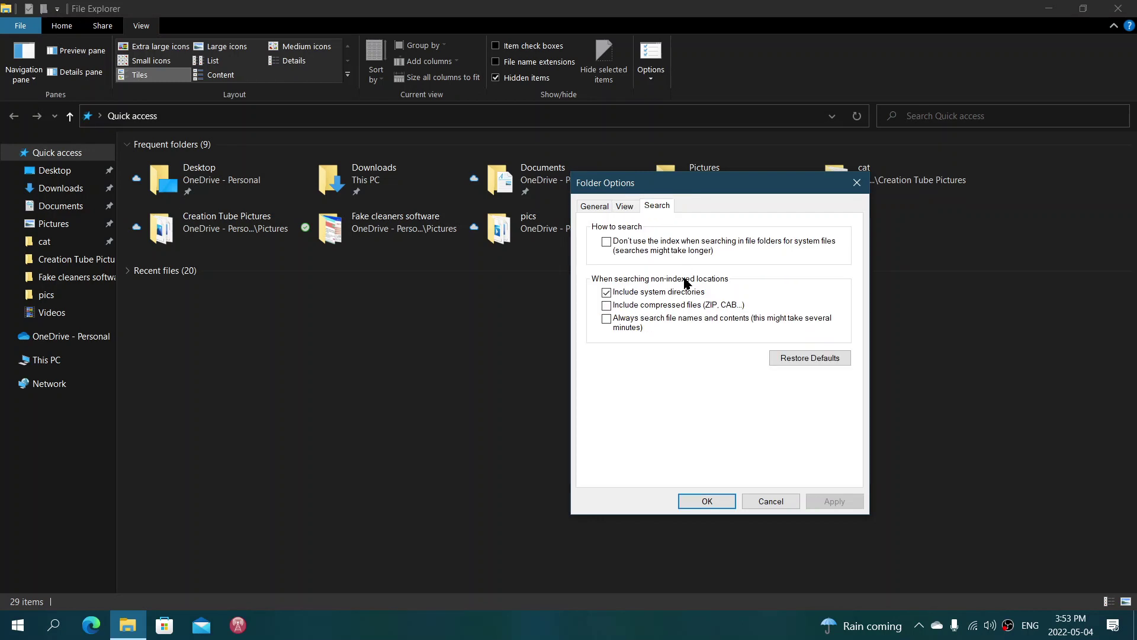
left_click(625, 206)
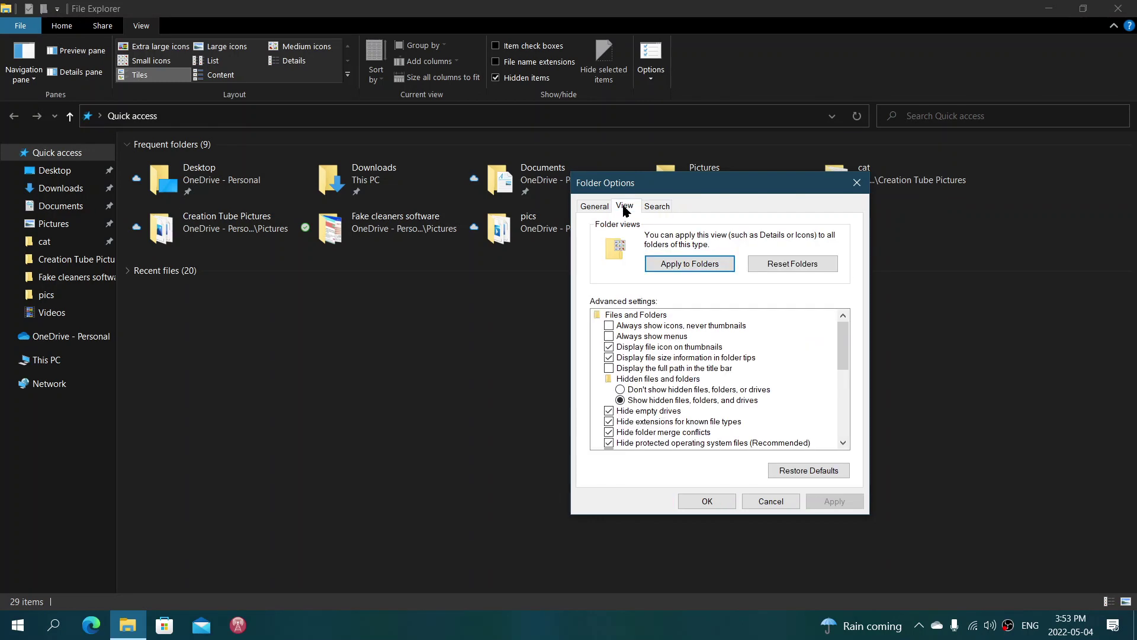
left_click(594, 207)
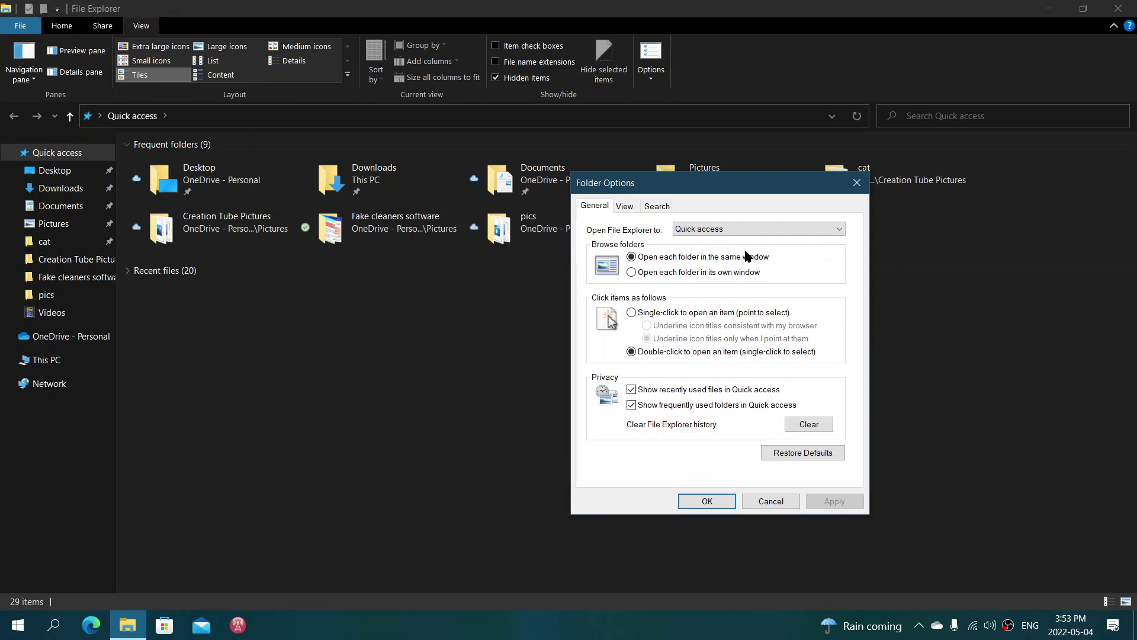
left_click(857, 183)
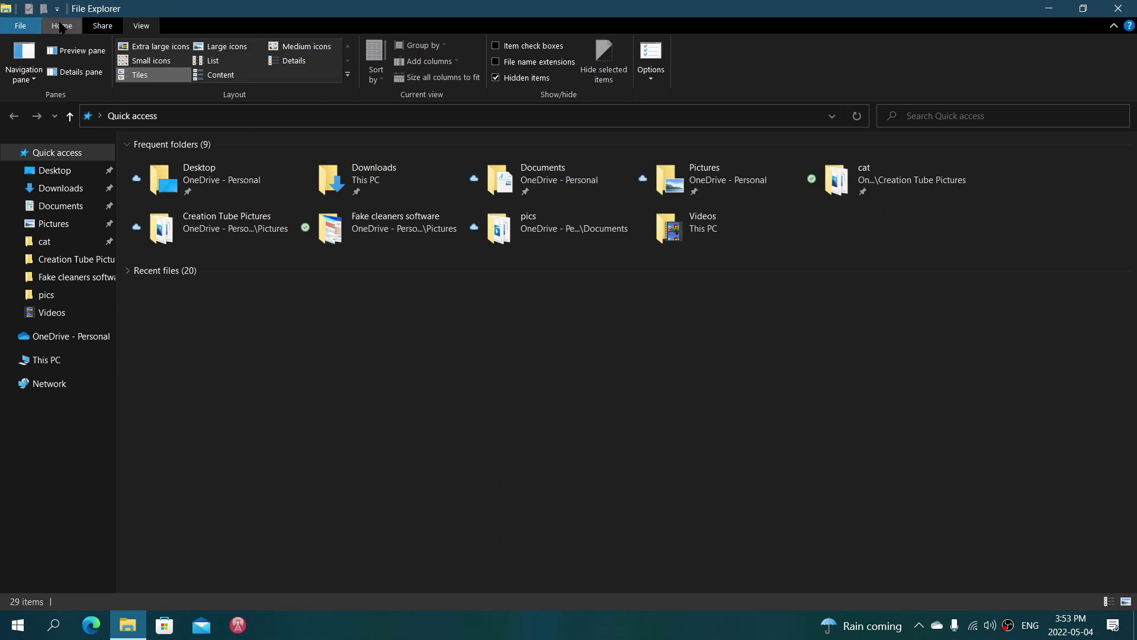
Return to the Home ribbon, collapse and restore it, and select the Downloads folder.
left_click(61, 25)
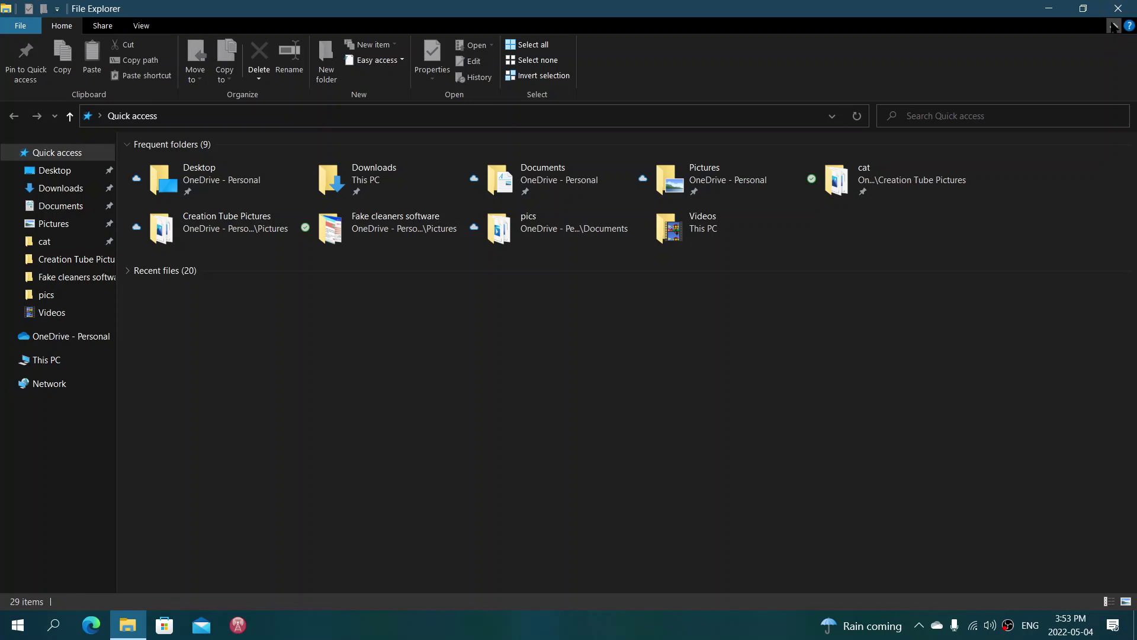
left_click(1115, 27)
left_click(1115, 26)
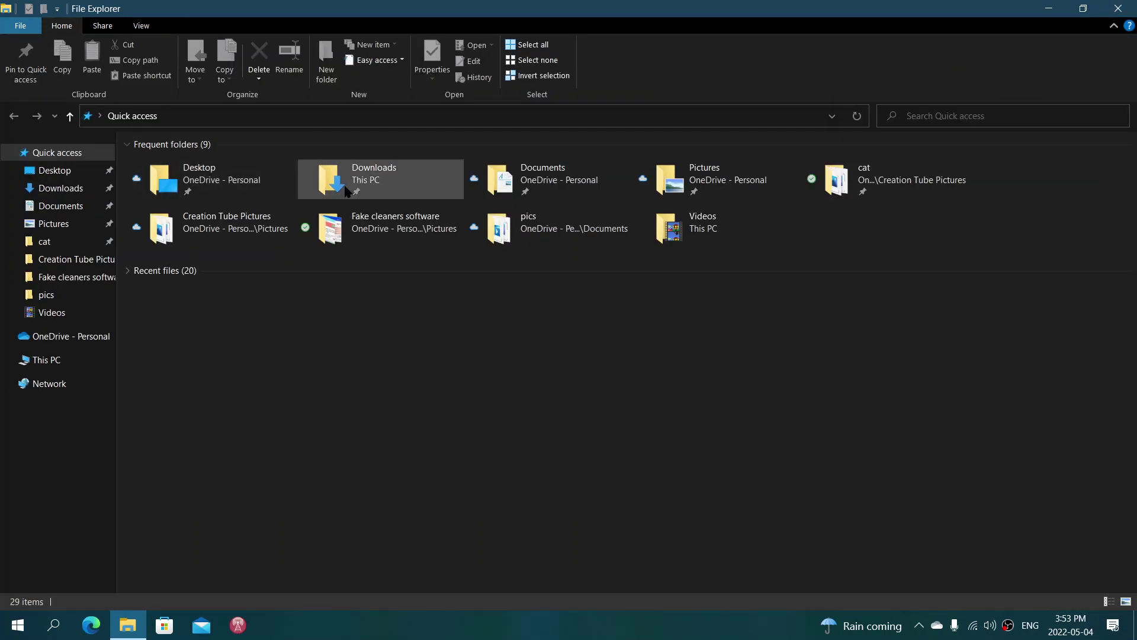
left_click(370, 184)
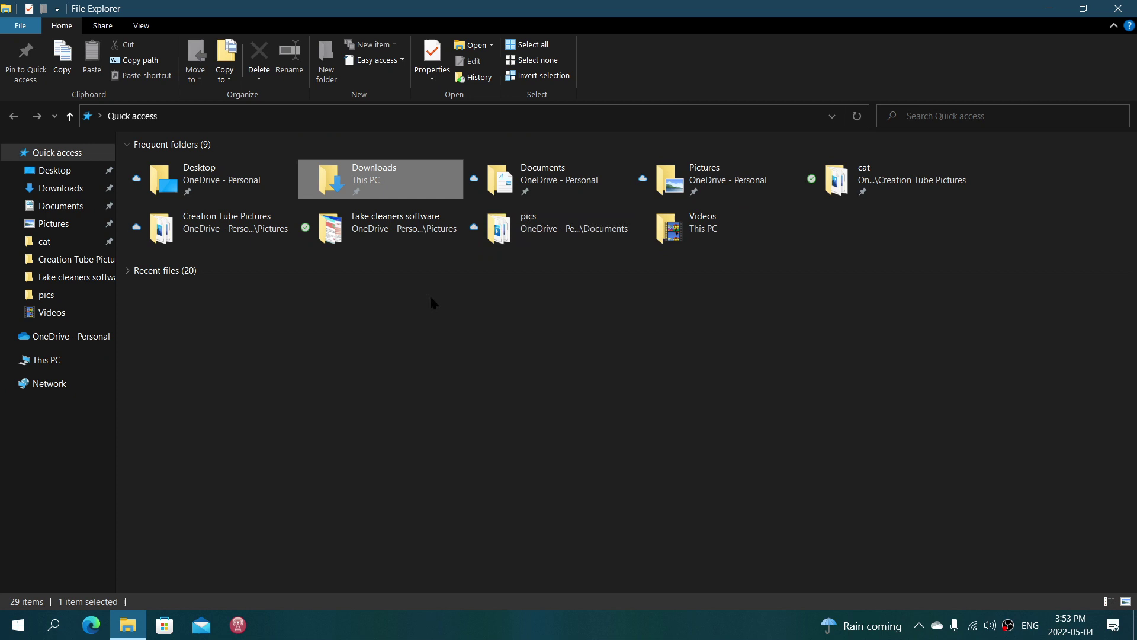
right_click(398, 185)
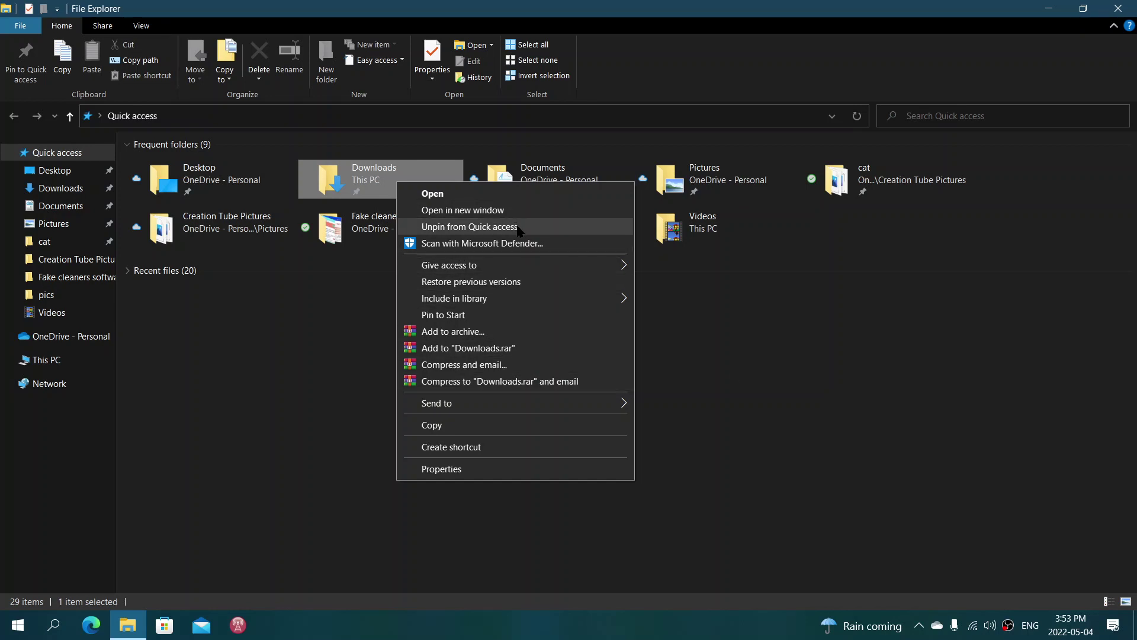
left_click(765, 415)
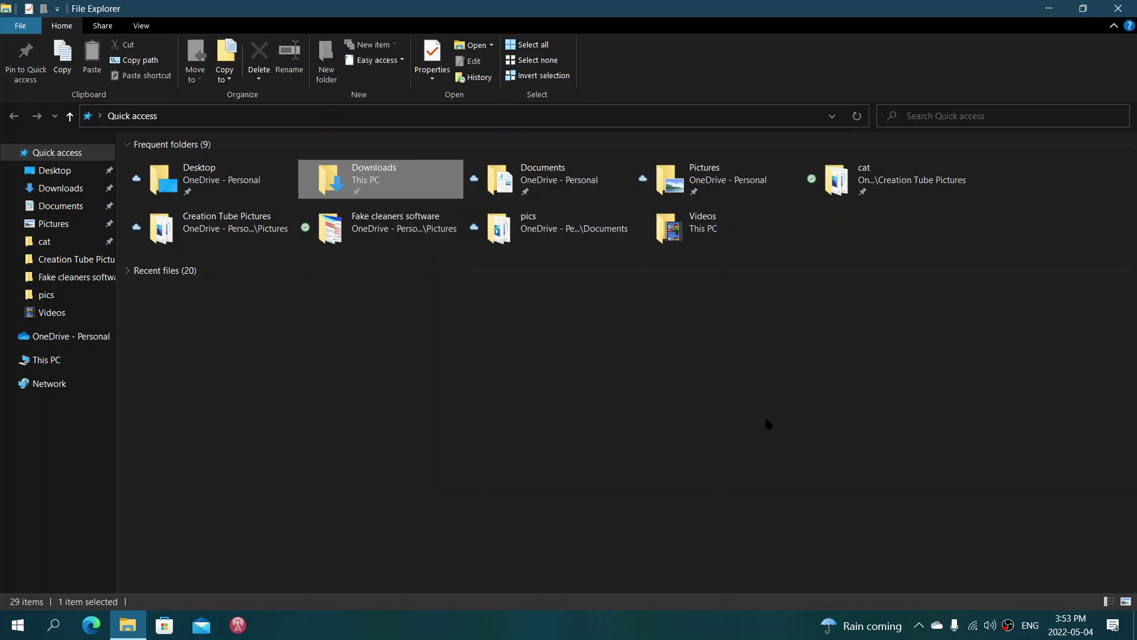
Close the File Explorer window with its X button, leaving the bare desktop.
left_click(1118, 9)
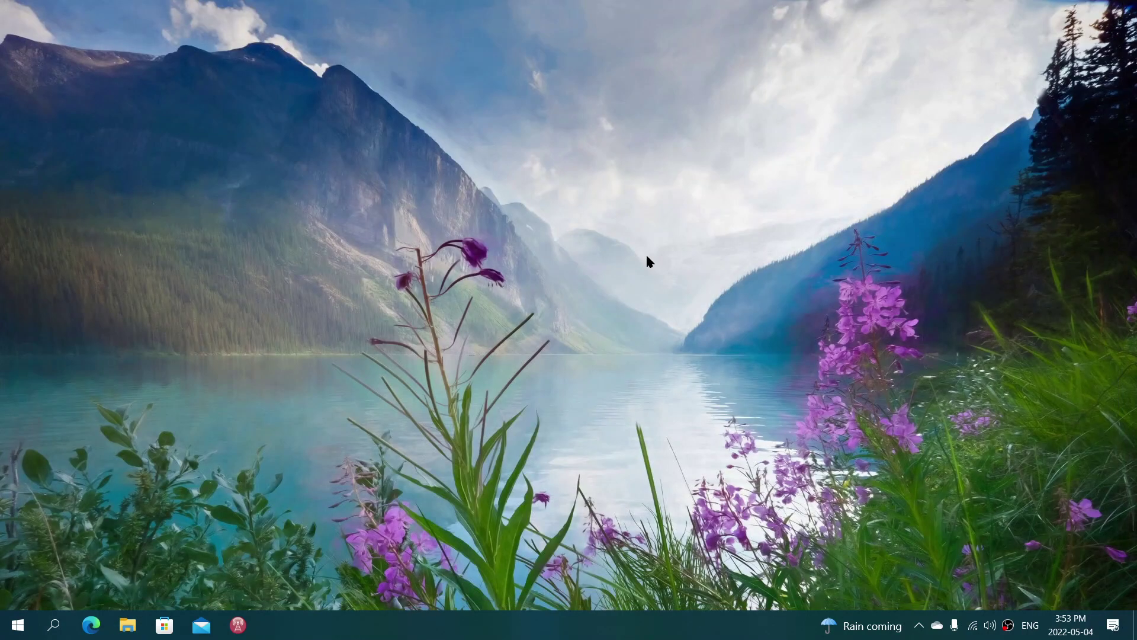